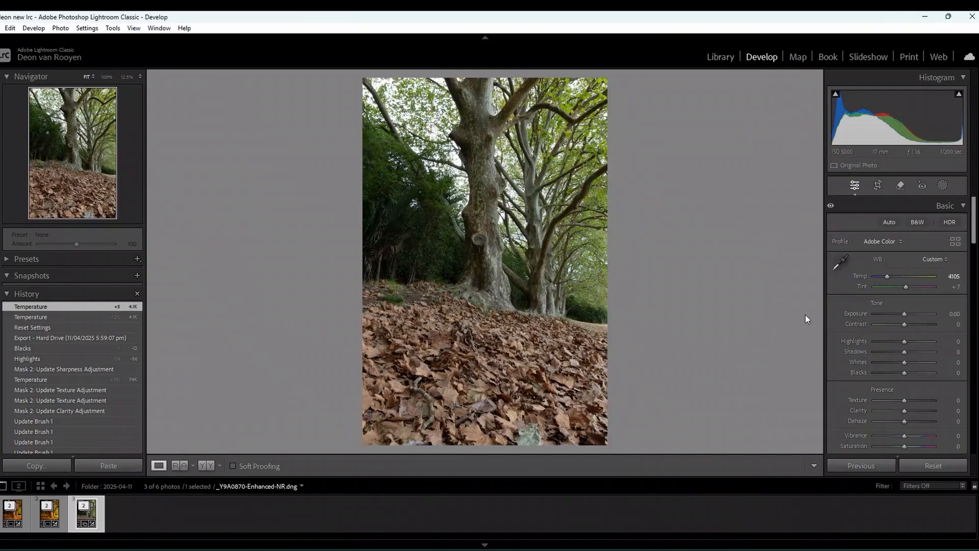
Set the photo's white balance temperature to 6211 and the blue primary calibration to hue -7 and saturation +5.
drag(886, 276, 899, 269)
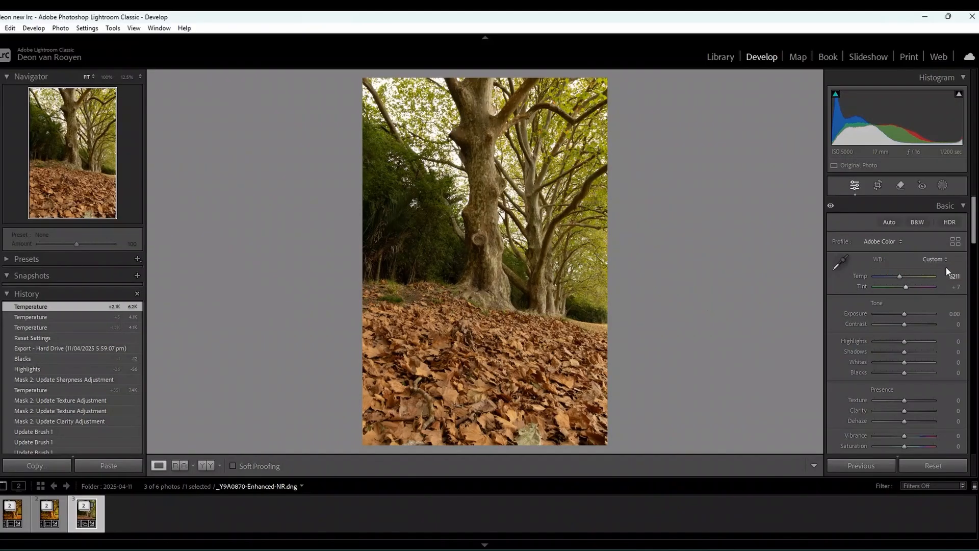
scroll(946, 265, down, 5)
scroll(945, 264, down, 10)
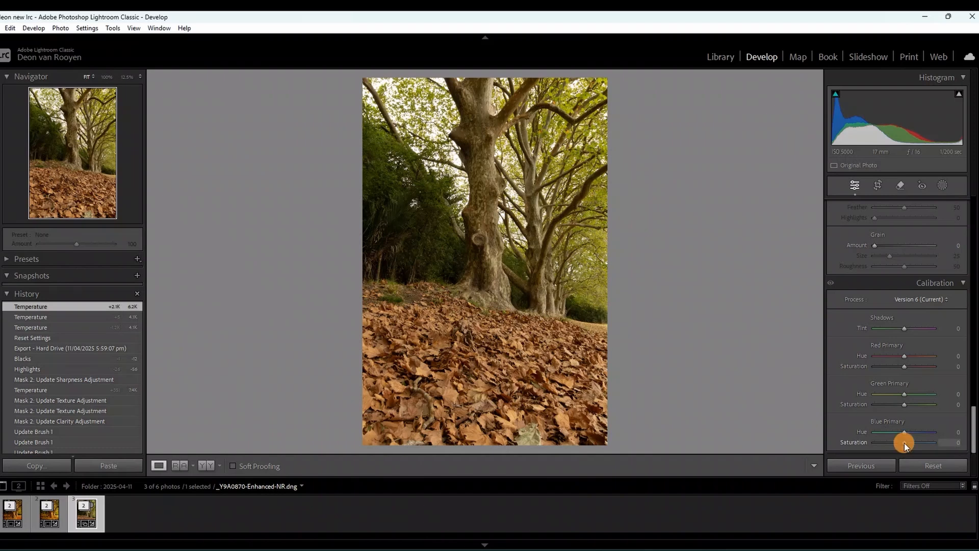
mouse_move(905, 442)
mouse_down()
mouse_move(893, 440)
mouse_move(902, 432)
mouse_up()
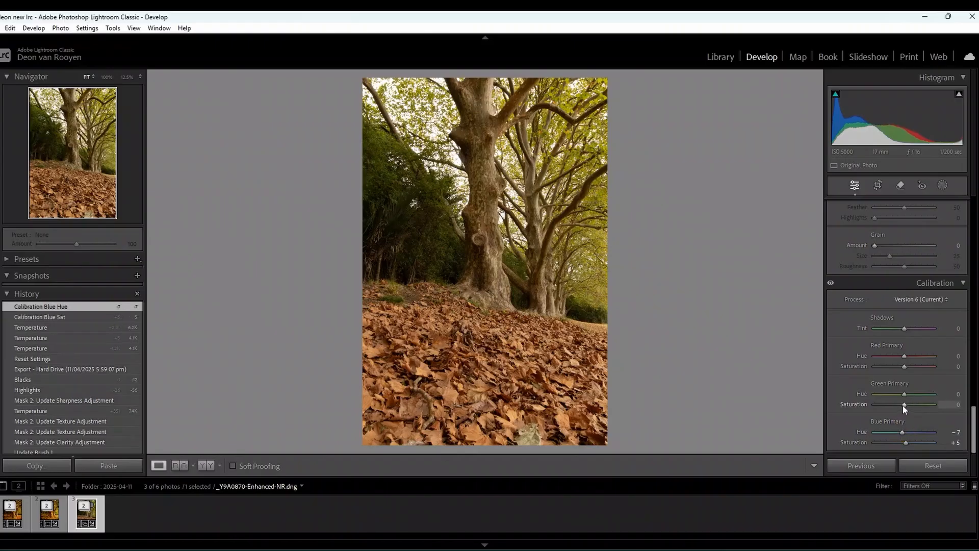
Calibrate the green primary to hue -14, saturation +14, the red primary to hue -7, saturation +12, and the shadows tint to +7.
drag(904, 405, 899, 394)
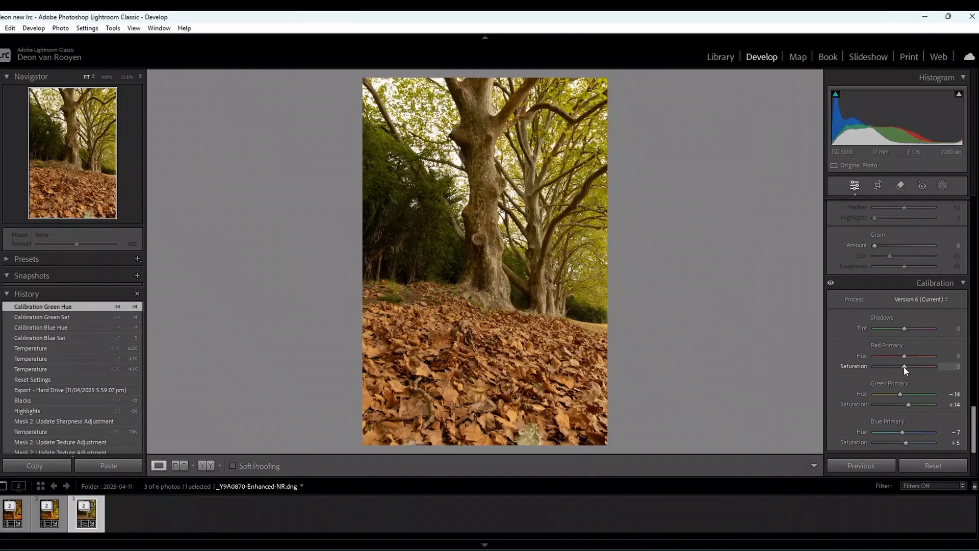
mouse_move(904, 367)
mouse_down()
mouse_move(901, 357)
mouse_move(917, 356)
mouse_move(902, 355)
mouse_up()
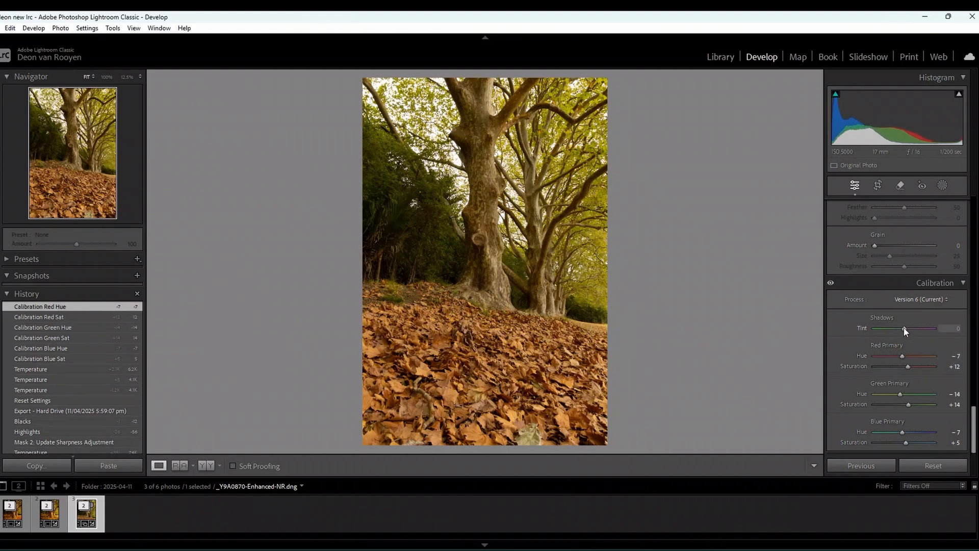
drag(906, 327, 905, 328)
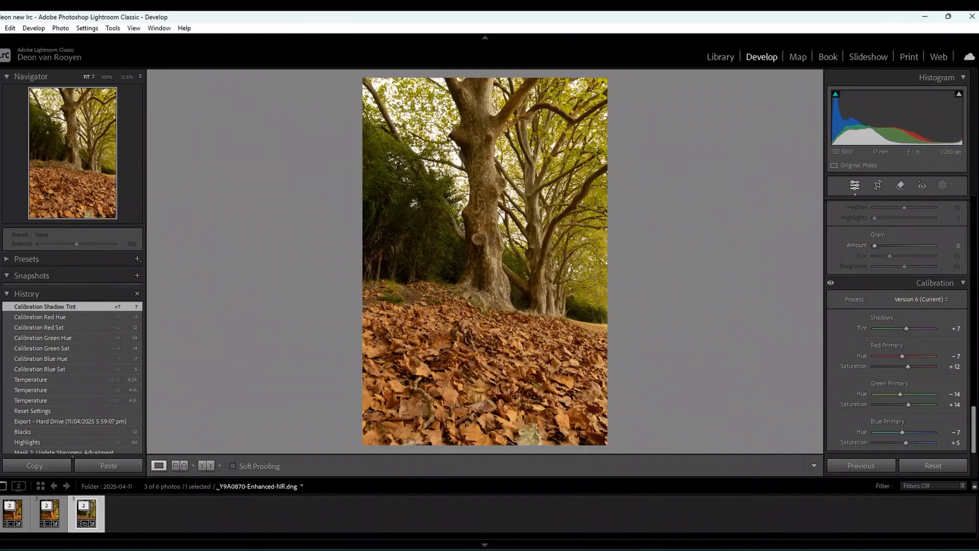
Raise the photo's overall vibrance to +19 and its saturation to +4.
drag(974, 429, 965, 224)
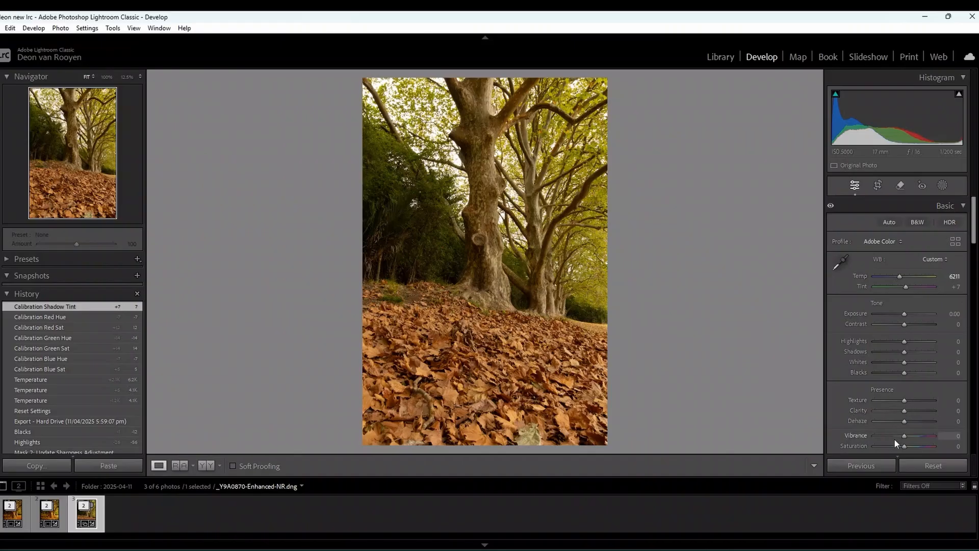
scroll(895, 436, down, 2)
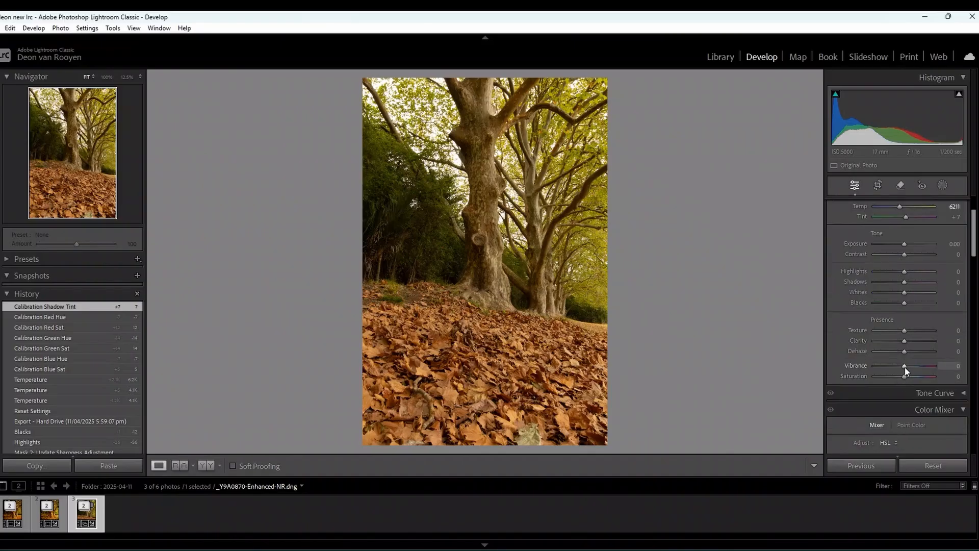
drag(903, 367, 910, 368)
drag(910, 366, 909, 367)
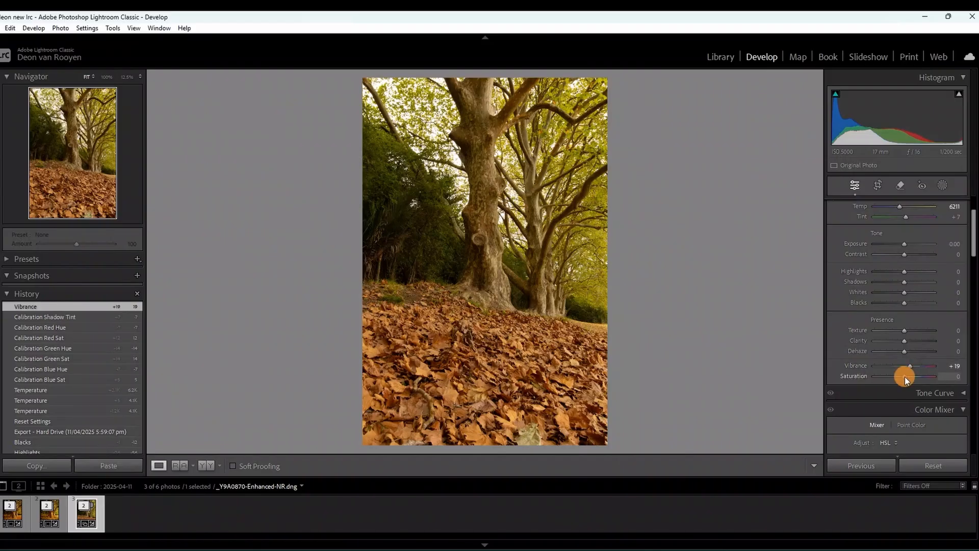
drag(905, 376, 905, 376)
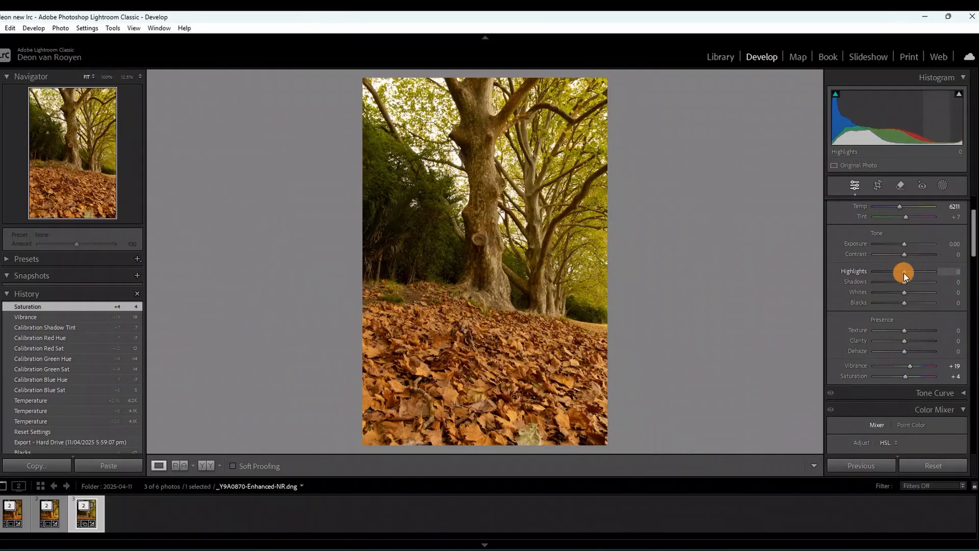
Lower the photo's highlights to -33 and its blacks to -7.
drag(903, 275, 894, 274)
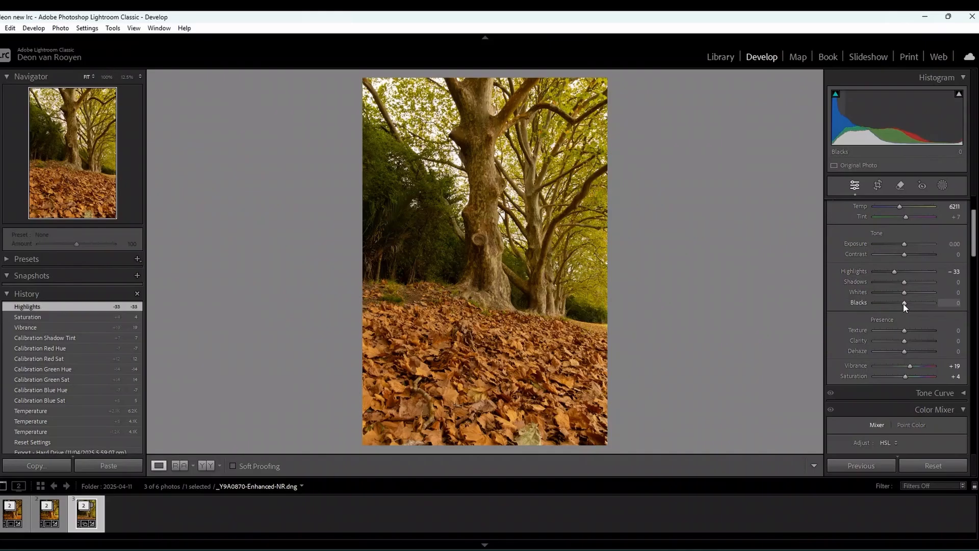
drag(902, 304, 901, 304)
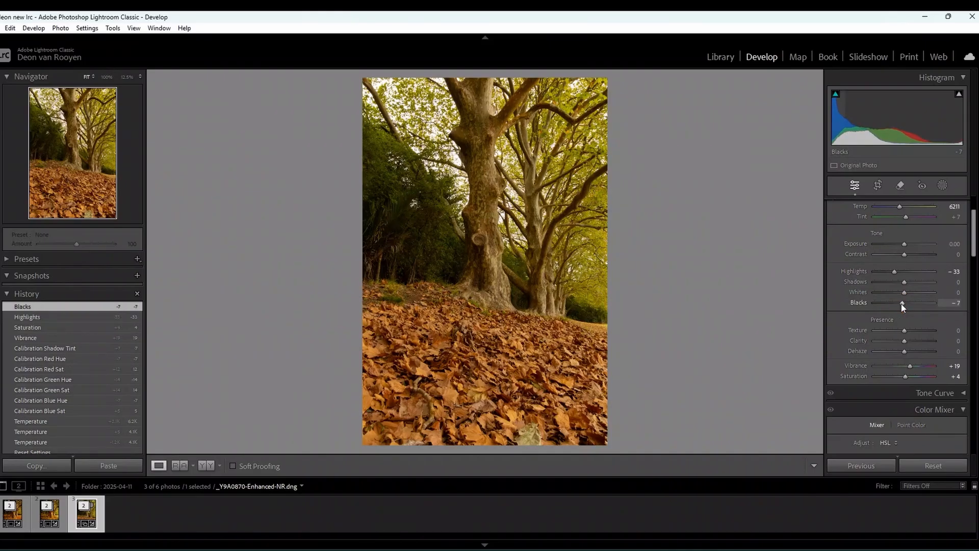
scroll(842, 235, down, 5)
scroll(893, 261, up, 5)
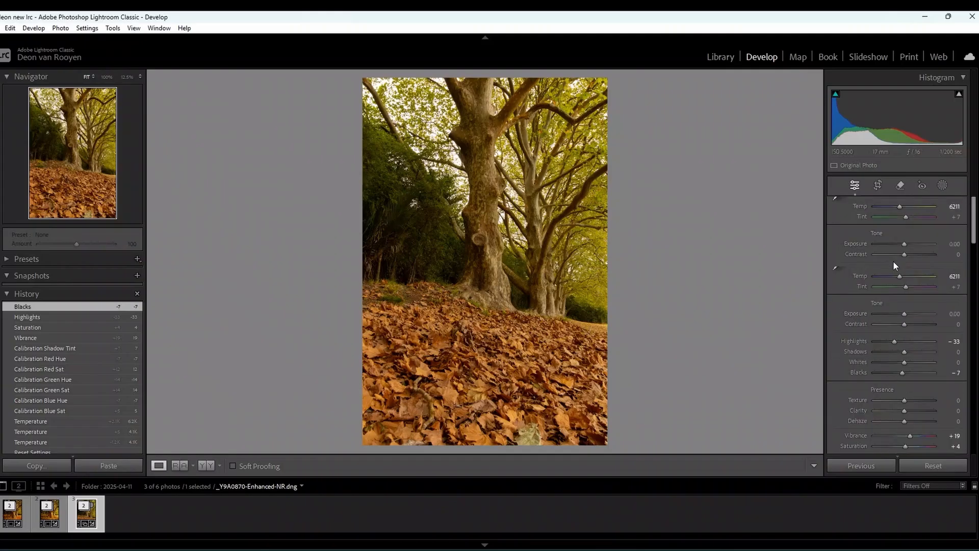
Set the color mixer saturation to red +51, orange +24, yellow +24 and green -64.
scroll(893, 261, down, 5)
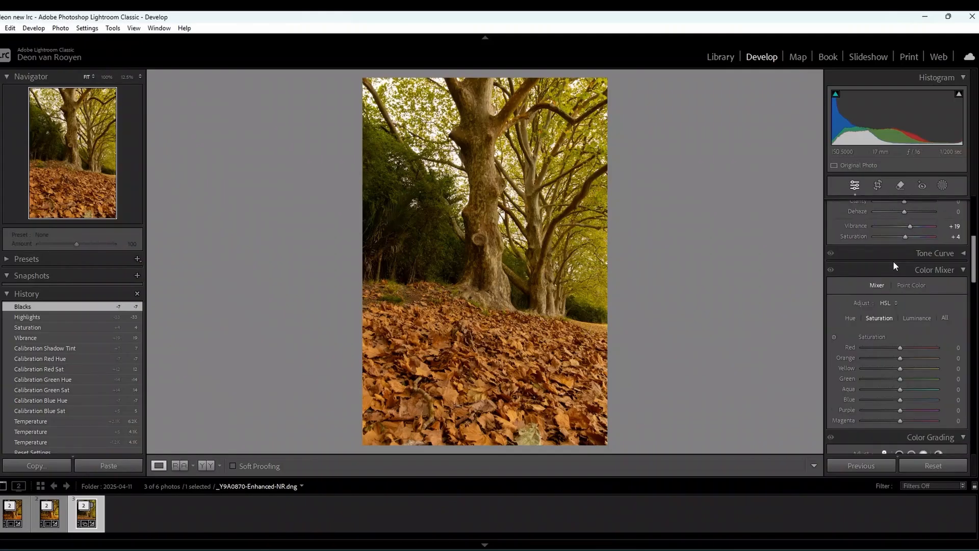
scroll(893, 264, down, 2)
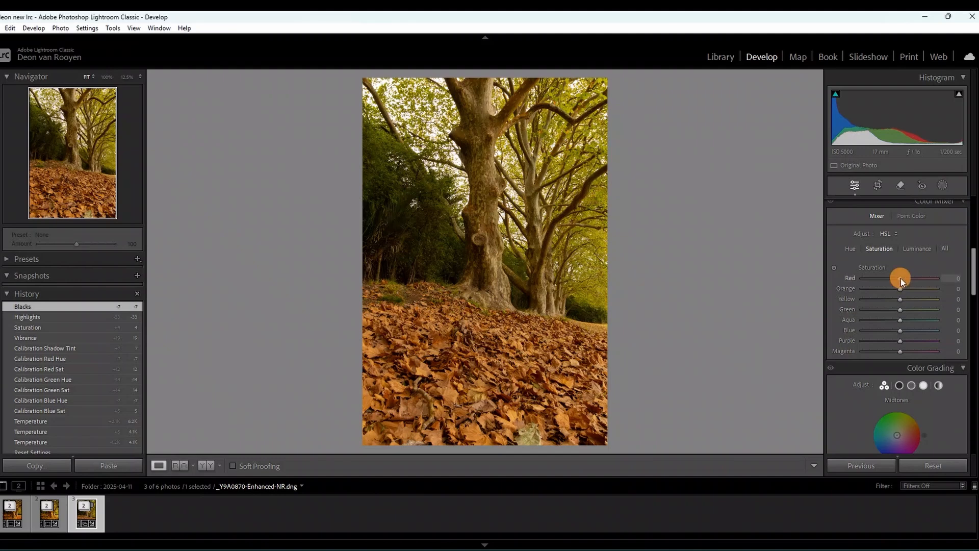
mouse_move(900, 278)
mouse_down()
mouse_move(919, 276)
mouse_move(907, 287)
mouse_up()
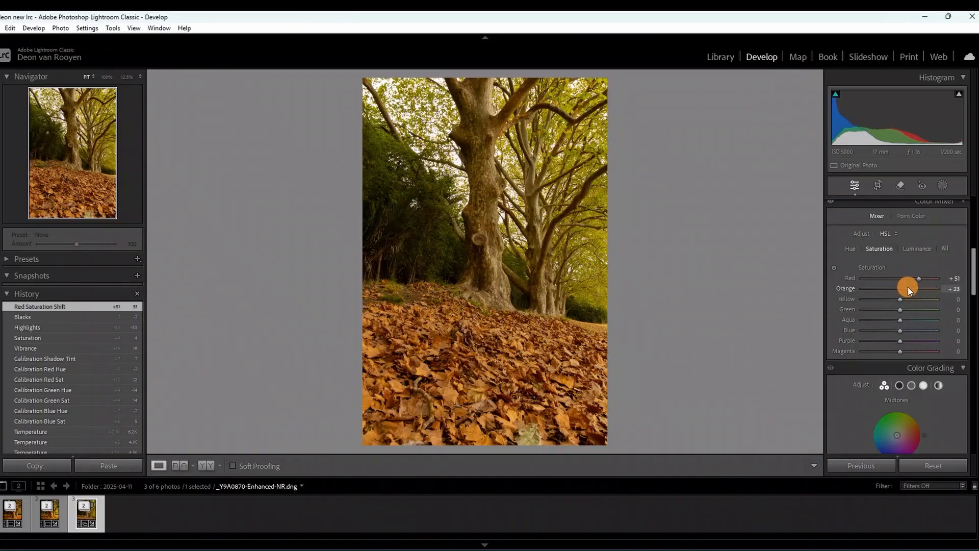
drag(909, 291, 886, 311)
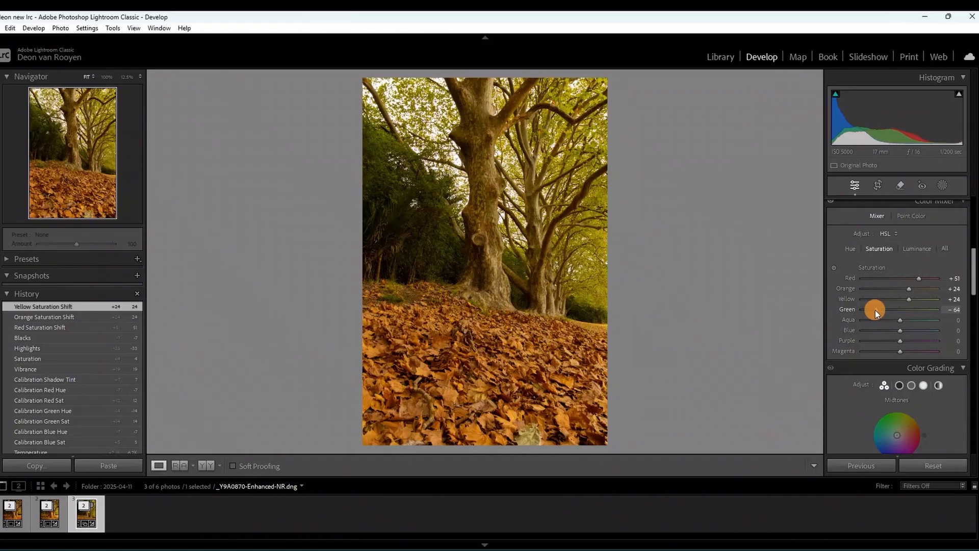
drag(875, 310, 875, 310)
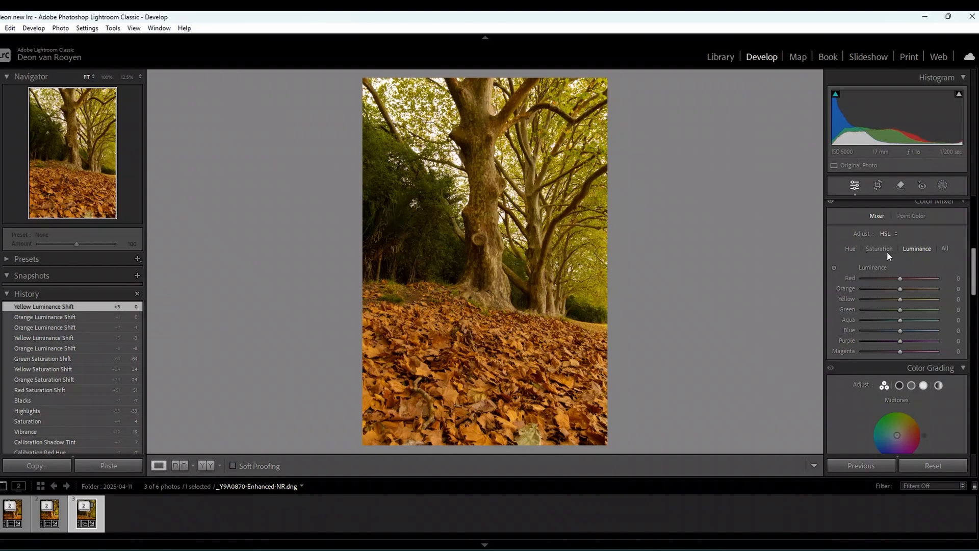
Set the color mixer luminance to red -23, orange -29, yellow +6 and green +22.
scroll(886, 252, up, 2)
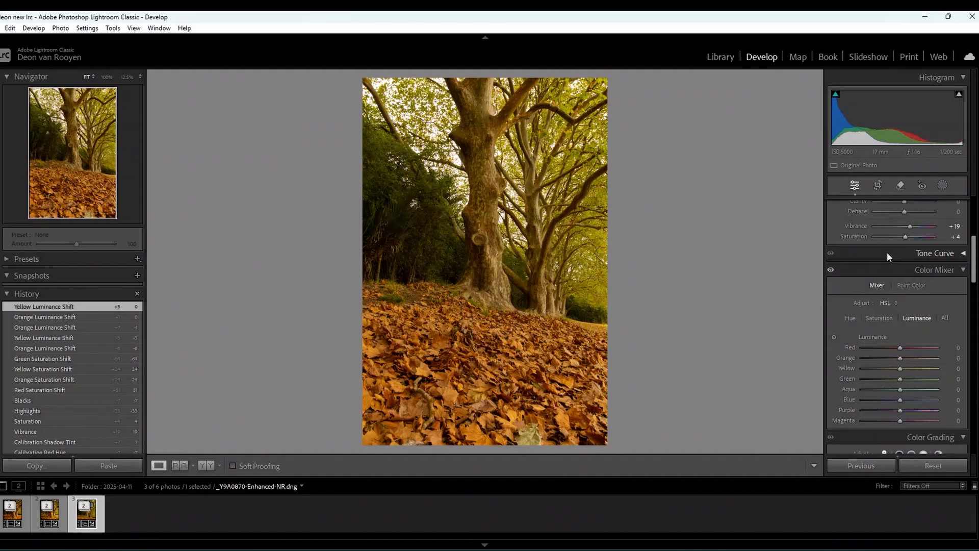
click(912, 318)
mouse_move(899, 349)
mouse_down()
mouse_move(889, 361)
mouse_move(897, 369)
mouse_up()
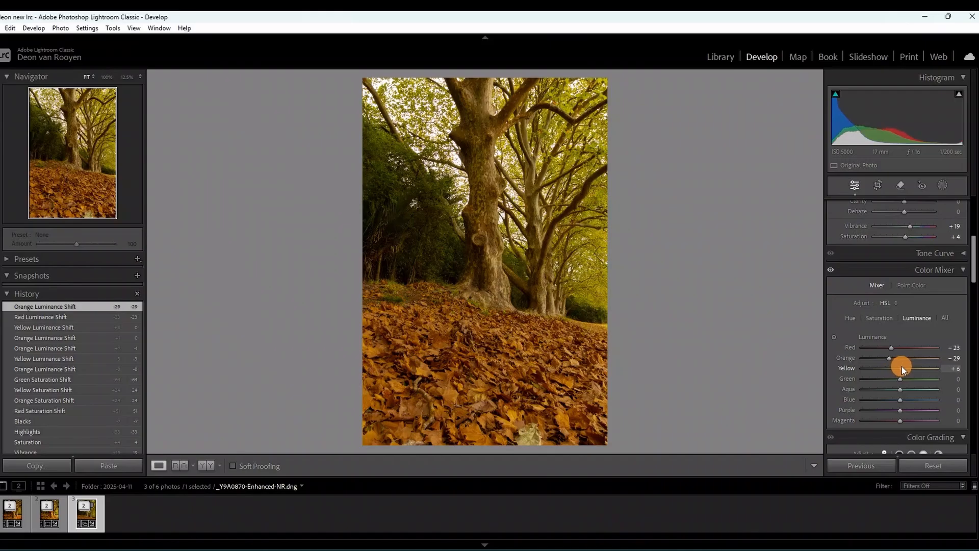
drag(902, 366, 902, 367)
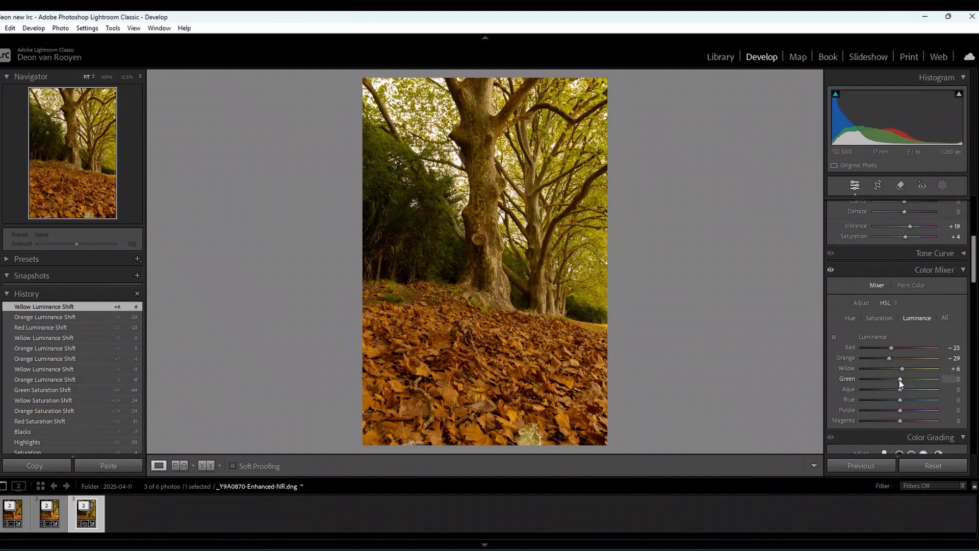
drag(899, 380, 907, 376)
drag(906, 377, 907, 377)
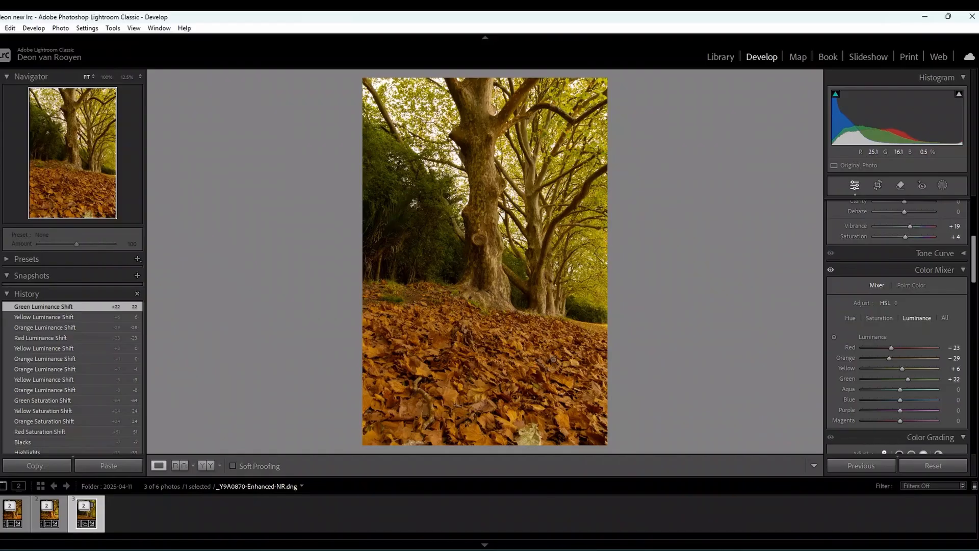
Add a linear gradient mask from the photo's bottom edge up to the base of the main tree and reduce its exposure.
click(943, 187)
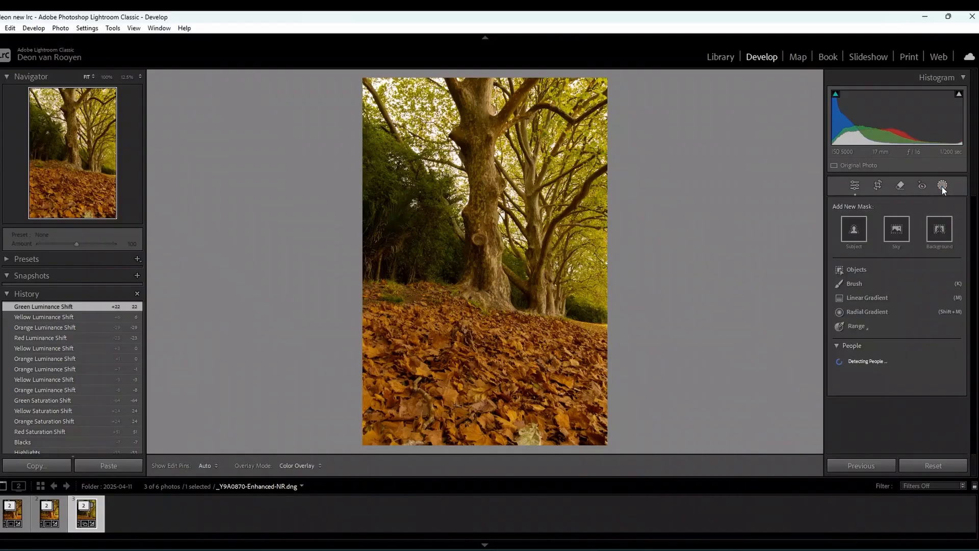
click(858, 300)
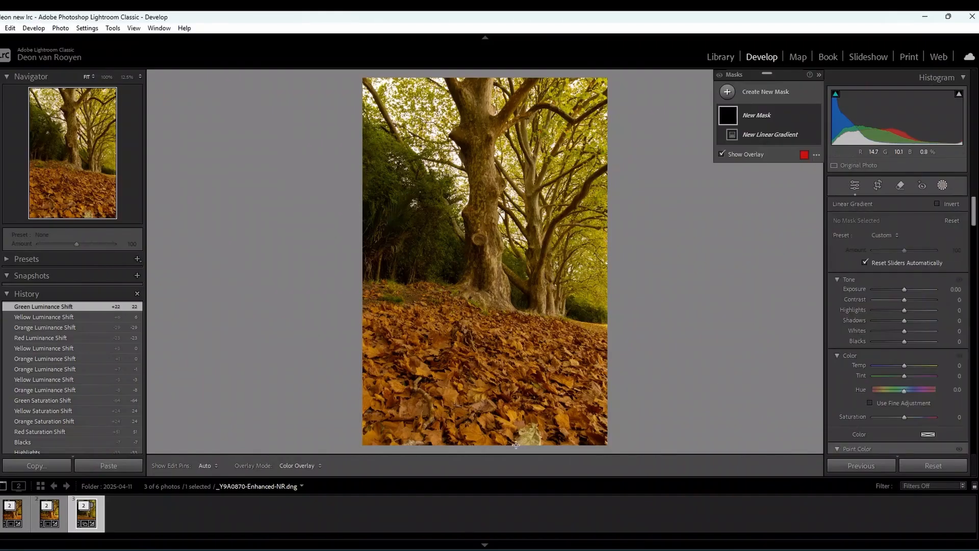
drag(486, 445, 486, 307)
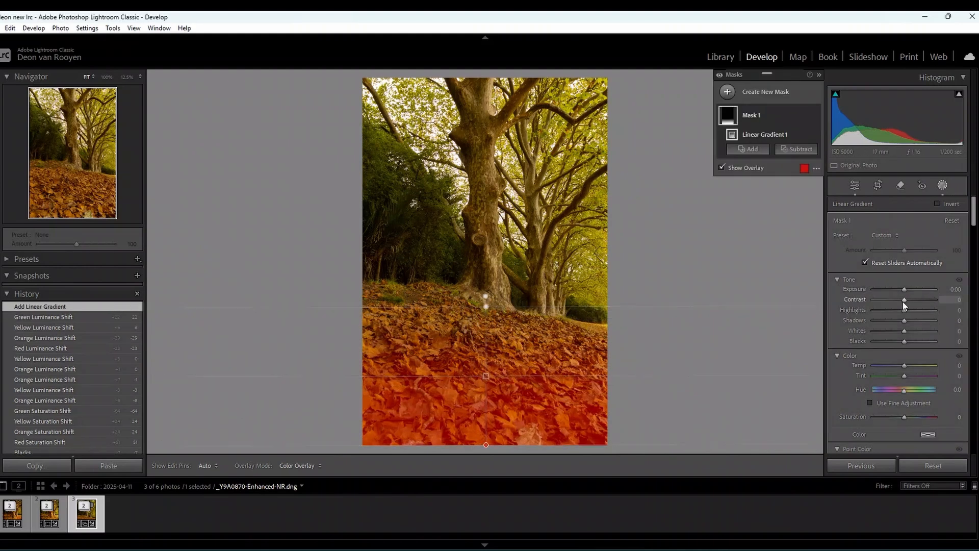
drag(904, 289, 893, 291)
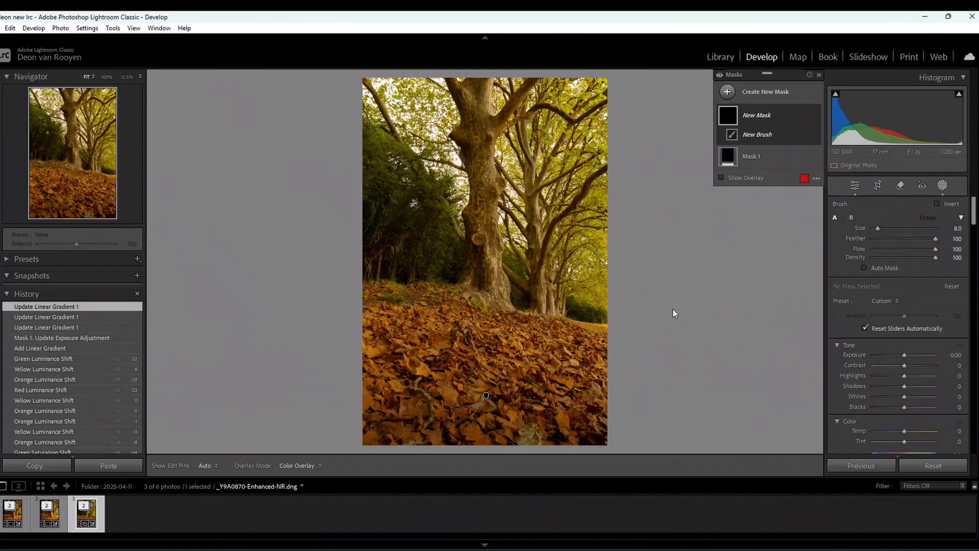
Start a new brush mask with brush size 10, clarity -15 and dehaze -7.
click(729, 94)
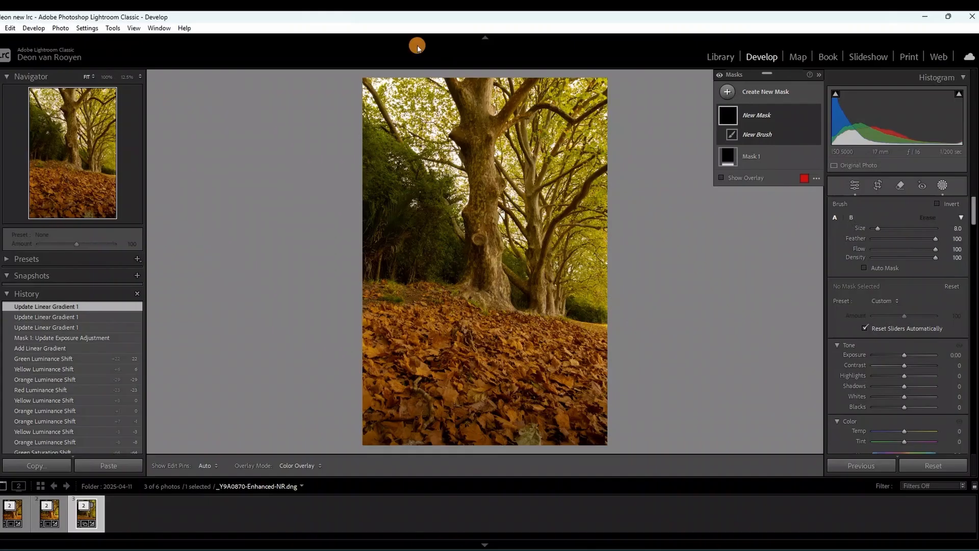
click(743, 102)
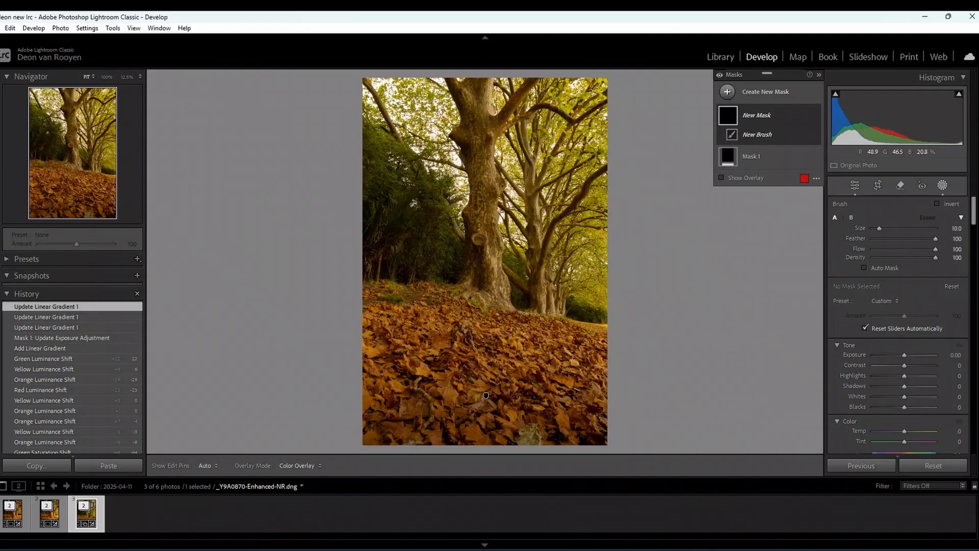
scroll(547, 262, up, 3)
scroll(546, 262, down, 4)
scroll(547, 262, up, 1)
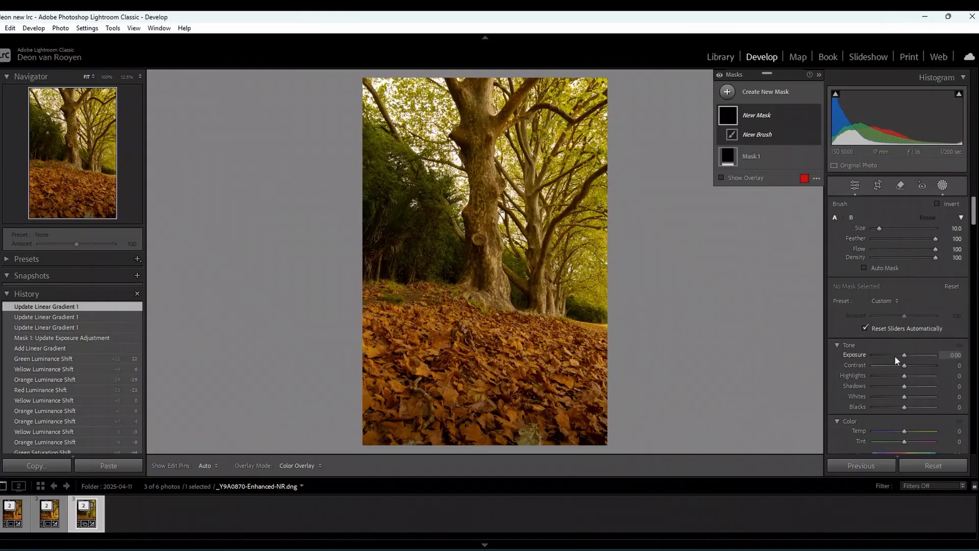
scroll(891, 347, down, 8)
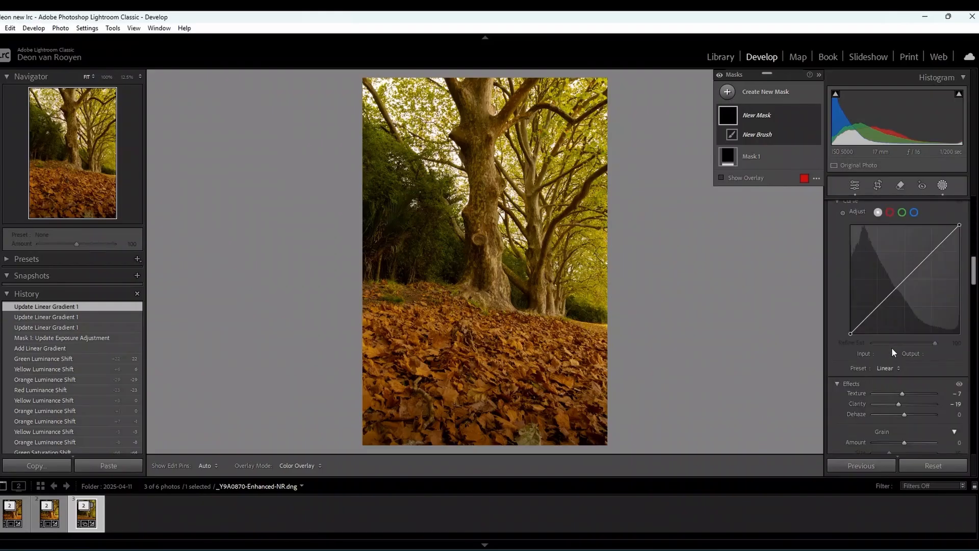
click(897, 405)
drag(898, 405, 900, 405)
Paint the brush mask over the foliage and background trees on both sides of the main trunk.
click(548, 284)
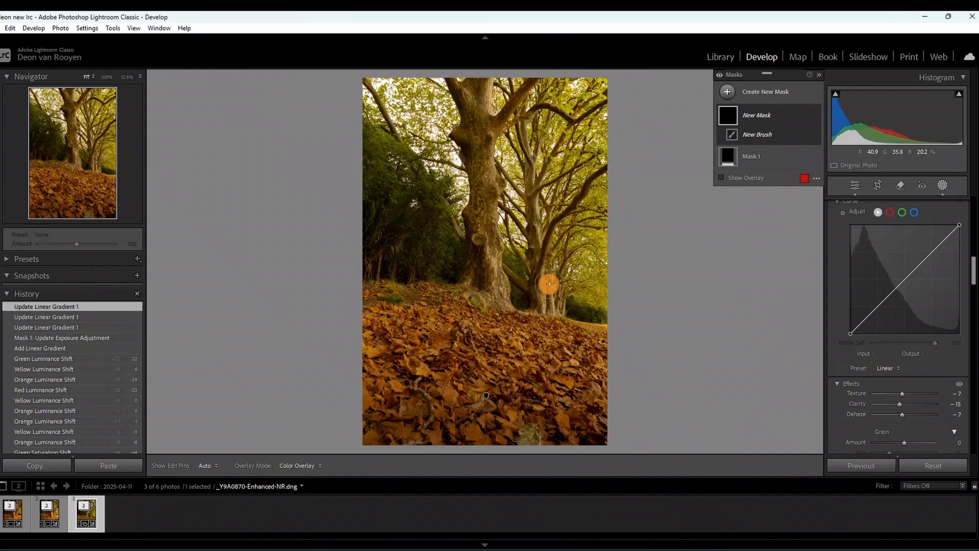
mouse_move(549, 283)
mouse_down()
mouse_move(571, 289)
mouse_move(556, 252)
mouse_move(568, 227)
mouse_move(565, 254)
mouse_move(527, 206)
mouse_move(547, 200)
mouse_move(568, 213)
mouse_move(597, 298)
mouse_move(536, 262)
mouse_move(539, 286)
mouse_move(571, 314)
mouse_move(588, 307)
mouse_move(536, 281)
mouse_move(561, 287)
mouse_move(575, 241)
mouse_move(539, 227)
mouse_move(534, 177)
mouse_move(578, 187)
mouse_move(572, 151)
mouse_move(544, 238)
mouse_up()
mouse_move(447, 256)
mouse_down()
mouse_move(435, 231)
mouse_move(444, 229)
mouse_move(415, 234)
mouse_move(448, 168)
mouse_move(406, 248)
mouse_move(422, 269)
mouse_move(400, 265)
mouse_move(437, 206)
mouse_move(435, 129)
mouse_move(426, 159)
mouse_move(410, 107)
mouse_up()
mouse_move(526, 164)
mouse_down()
mouse_move(567, 109)
mouse_move(599, 157)
mouse_move(589, 284)
mouse_move(558, 284)
mouse_move(536, 254)
mouse_up()
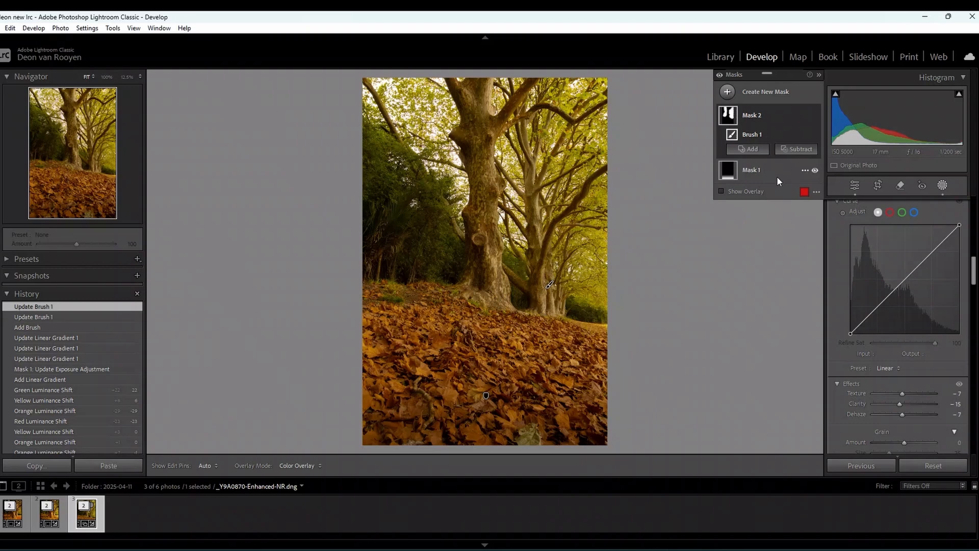
Start a new brush mask with temp 10, saturation 2, highlights 3, blacks -3, texture 3 and clarity 7.
click(728, 92)
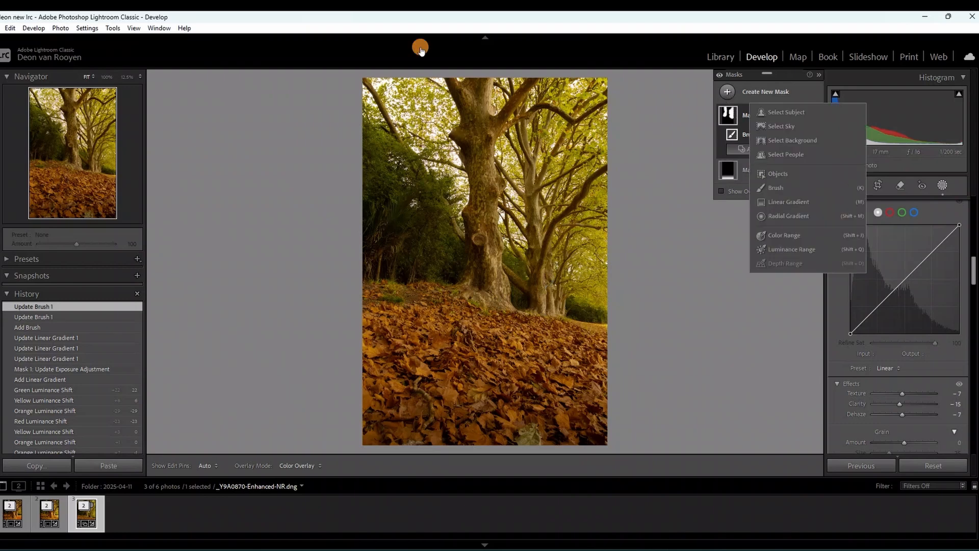
click(773, 187)
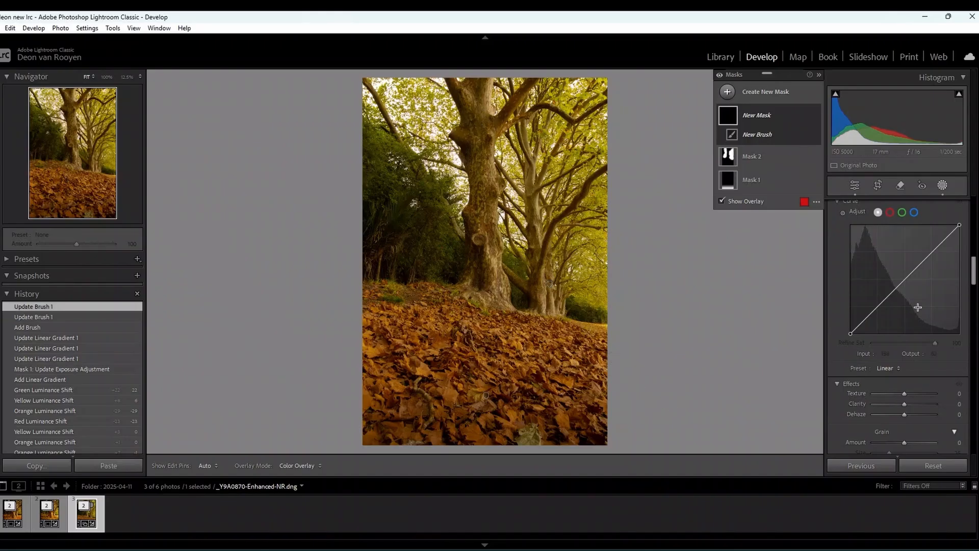
scroll(894, 354, up, 10)
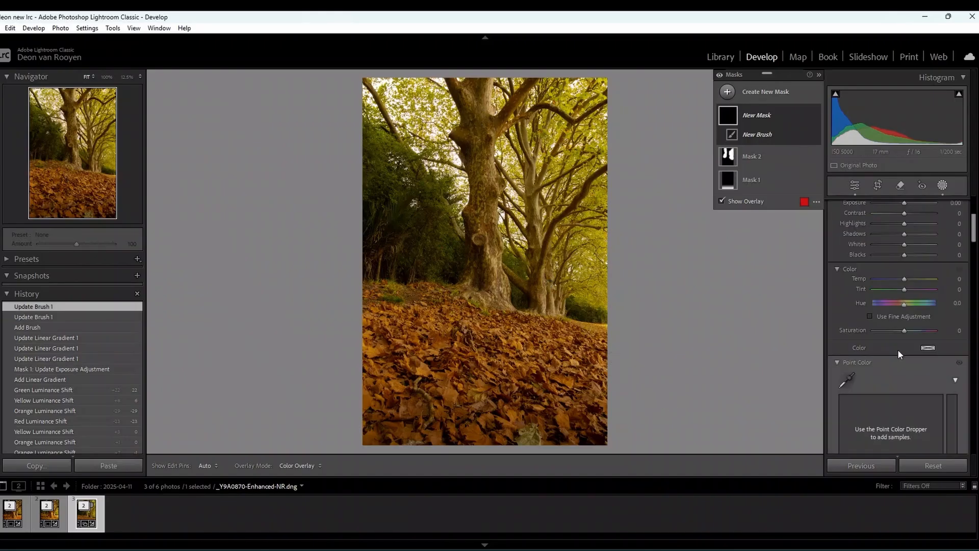
scroll(898, 351, down, 3)
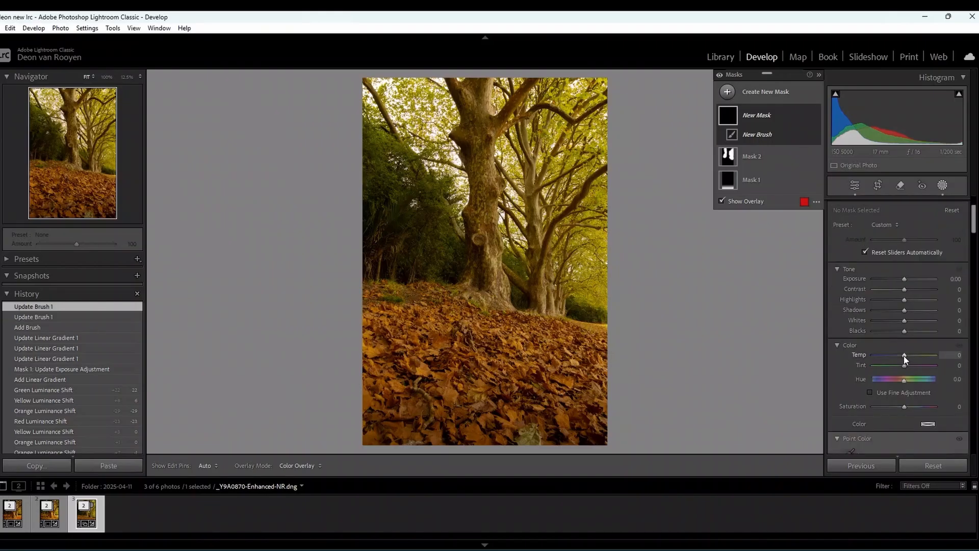
drag(903, 355, 904, 356)
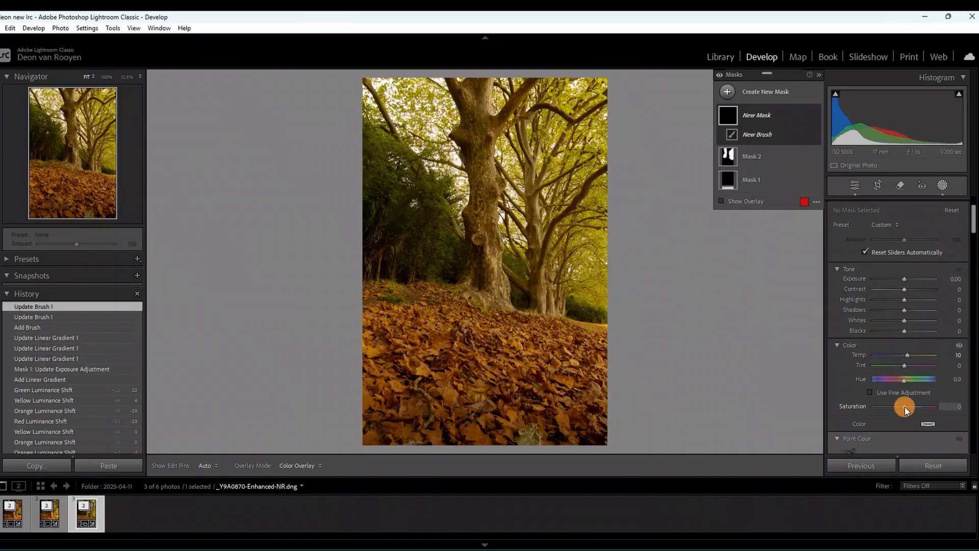
drag(905, 406, 904, 406)
click(905, 301)
scroll(888, 353, down, 5)
scroll(887, 362, down, 5)
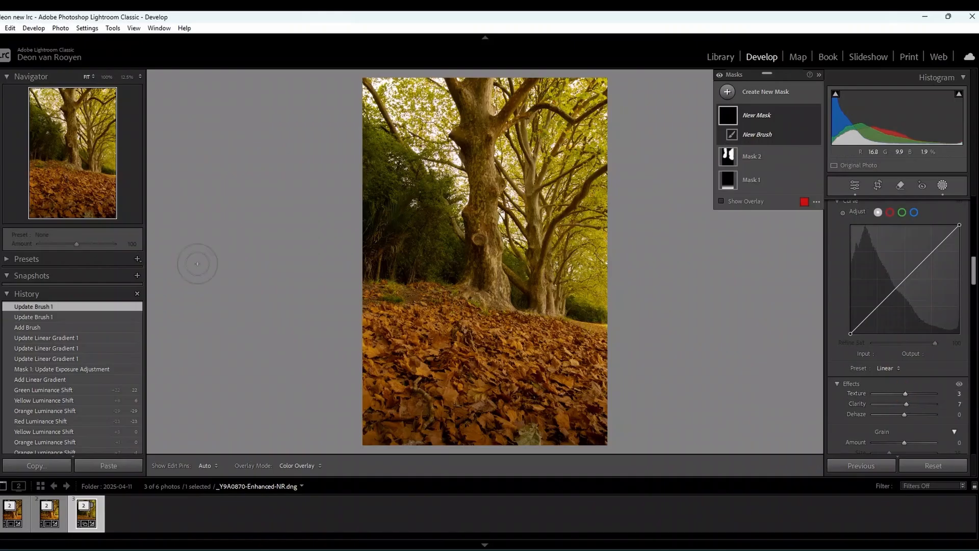
Paint the new brush mask over the fallen leaves in the foreground and up the main tree's trunk.
mouse_move(457, 363)
mouse_down()
mouse_move(526, 366)
mouse_move(497, 346)
mouse_move(531, 380)
mouse_move(551, 371)
mouse_move(552, 392)
mouse_move(495, 372)
mouse_move(451, 378)
mouse_move(422, 399)
mouse_move(411, 357)
mouse_move(387, 347)
mouse_move(421, 402)
mouse_move(577, 385)
mouse_move(501, 354)
mouse_move(487, 340)
mouse_move(492, 327)
mouse_move(433, 319)
mouse_move(444, 338)
mouse_move(545, 363)
mouse_up()
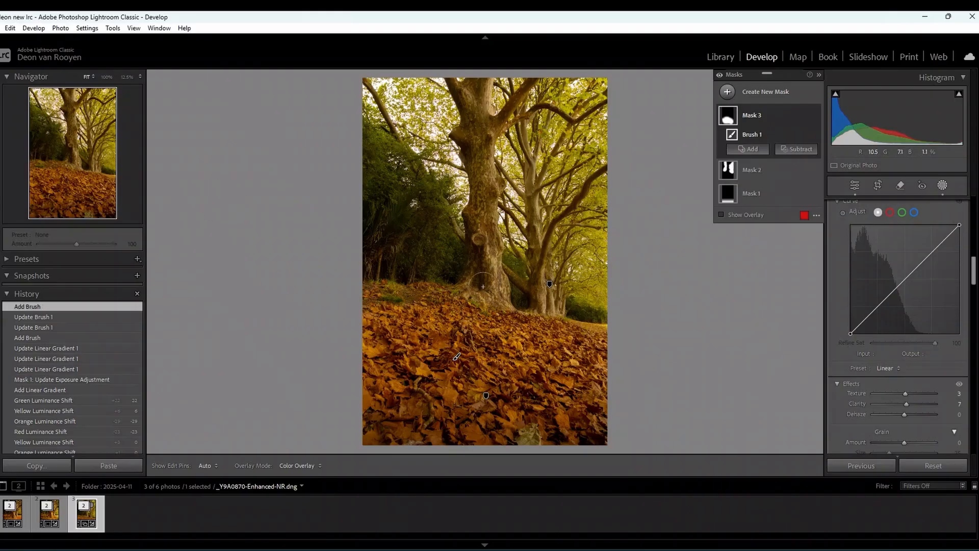
mouse_move(480, 285)
mouse_down()
mouse_move(481, 238)
mouse_move(490, 283)
mouse_move(489, 190)
mouse_move(466, 92)
mouse_move(487, 123)
mouse_up()
mouse_move(527, 96)
mouse_down()
mouse_move(482, 148)
mouse_move(486, 179)
mouse_move(501, 187)
mouse_move(492, 225)
mouse_move(508, 308)
mouse_move(495, 305)
mouse_move(480, 225)
mouse_move(477, 90)
mouse_move(462, 142)
mouse_move(472, 214)
mouse_move(511, 320)
mouse_move(566, 352)
mouse_move(563, 370)
mouse_move(530, 377)
mouse_move(500, 357)
mouse_up()
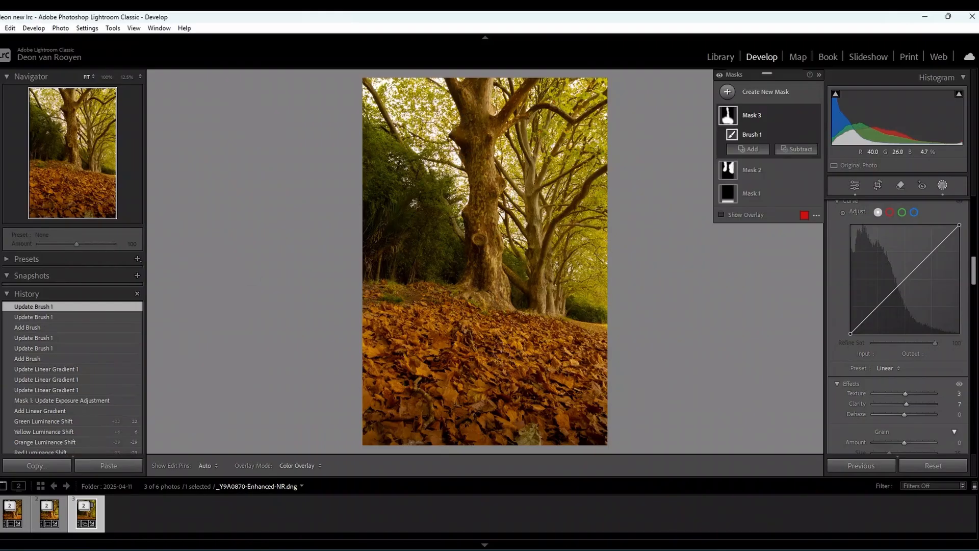
mouse_move(444, 297)
mouse_down()
mouse_move(415, 309)
mouse_move(475, 334)
mouse_move(524, 371)
mouse_move(515, 369)
mouse_up()
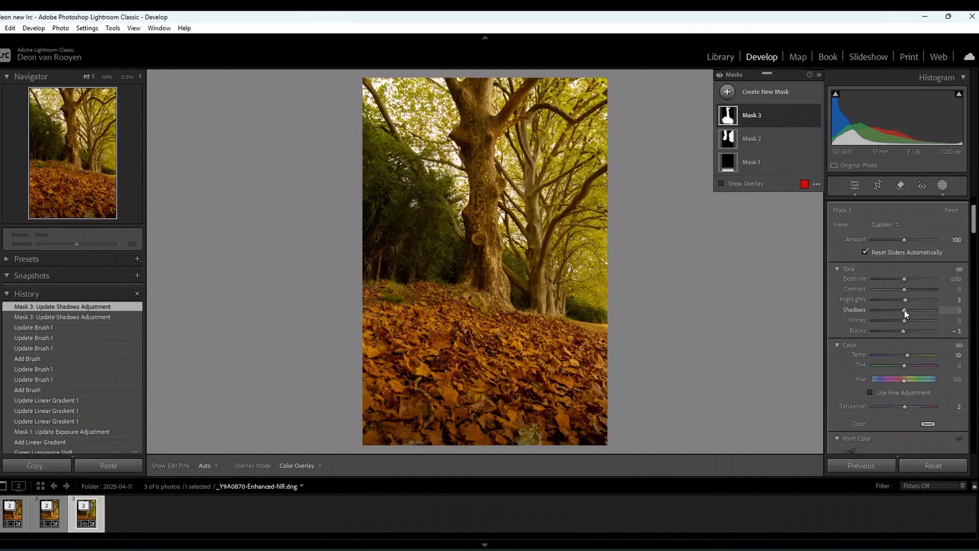
Raise the shadows of the brush mask covering the leaves and trunk to 36.
click(779, 117)
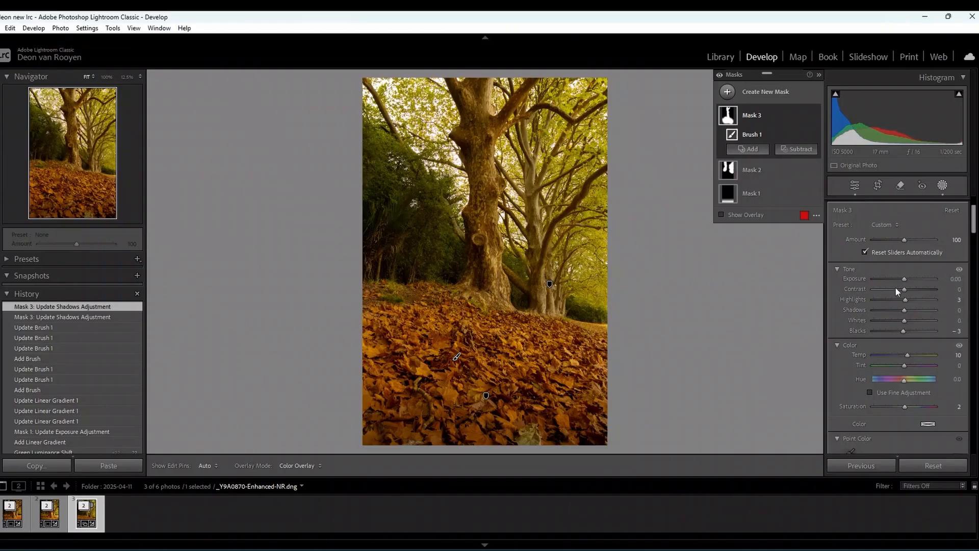
click(905, 310)
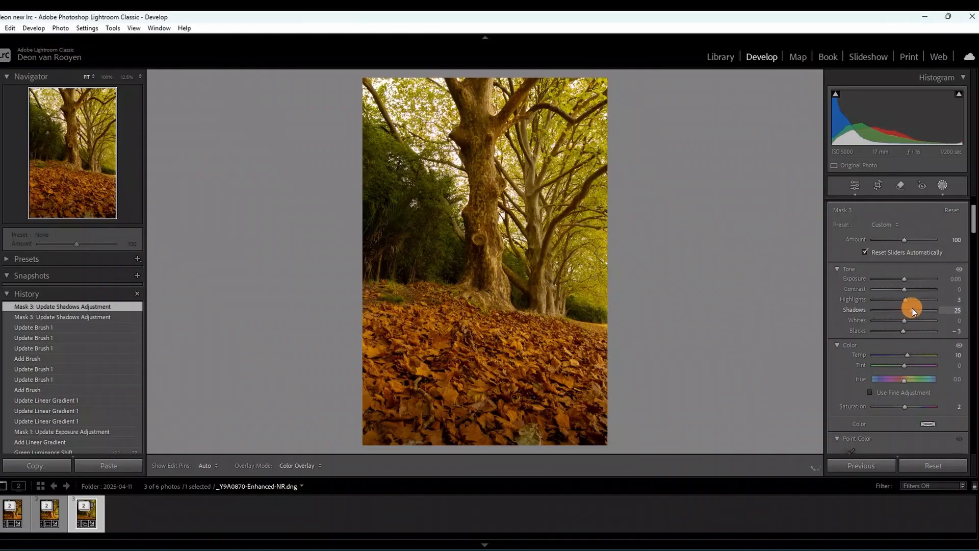
drag(911, 308, 914, 306)
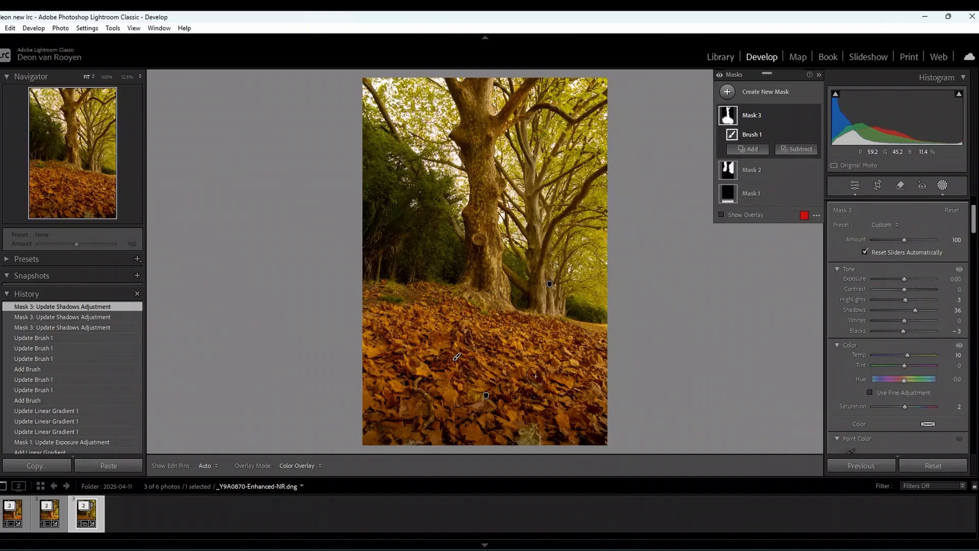
Darken the photo's edges with a post-crop vignetting amount of -16 in Highlight Priority style.
scroll(874, 355, down, 3)
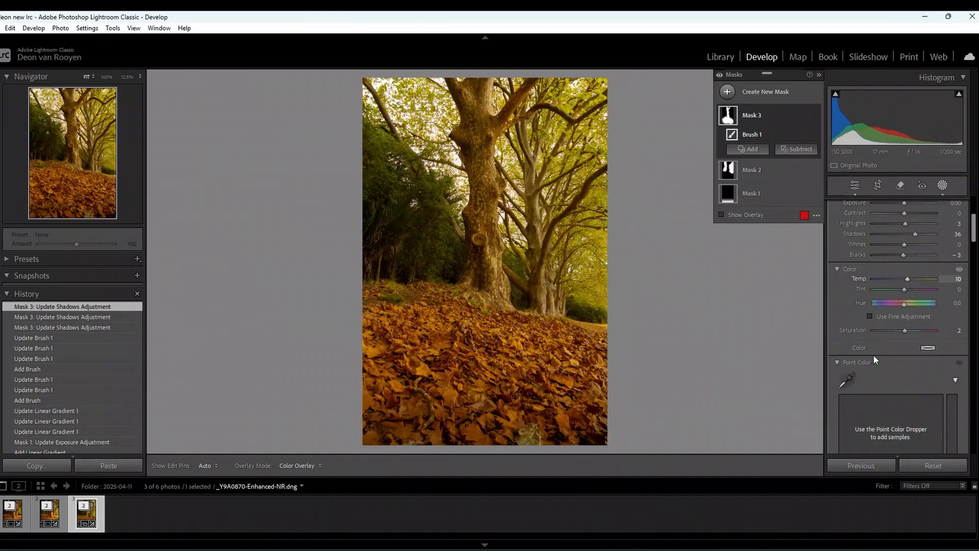
scroll(873, 357, down, 15)
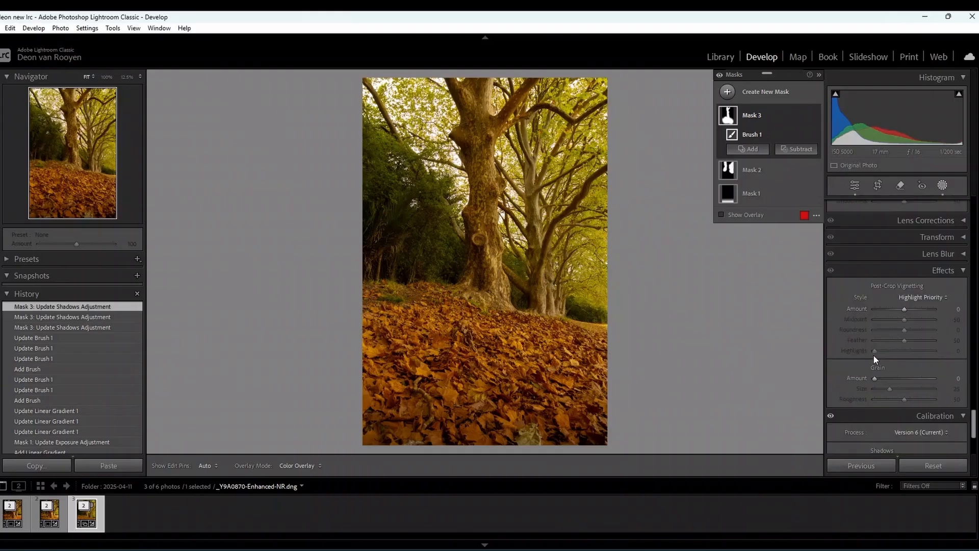
scroll(872, 354, up, 3)
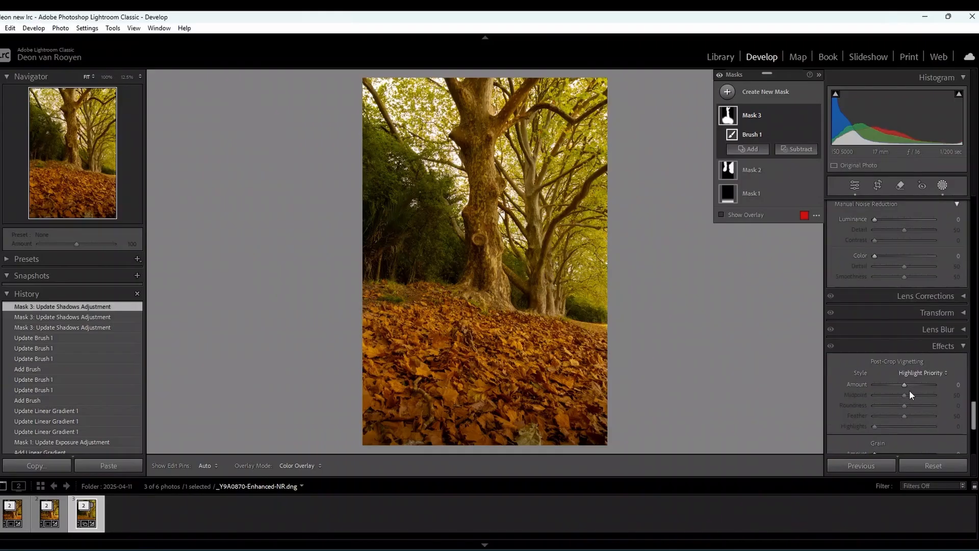
drag(904, 385, 898, 385)
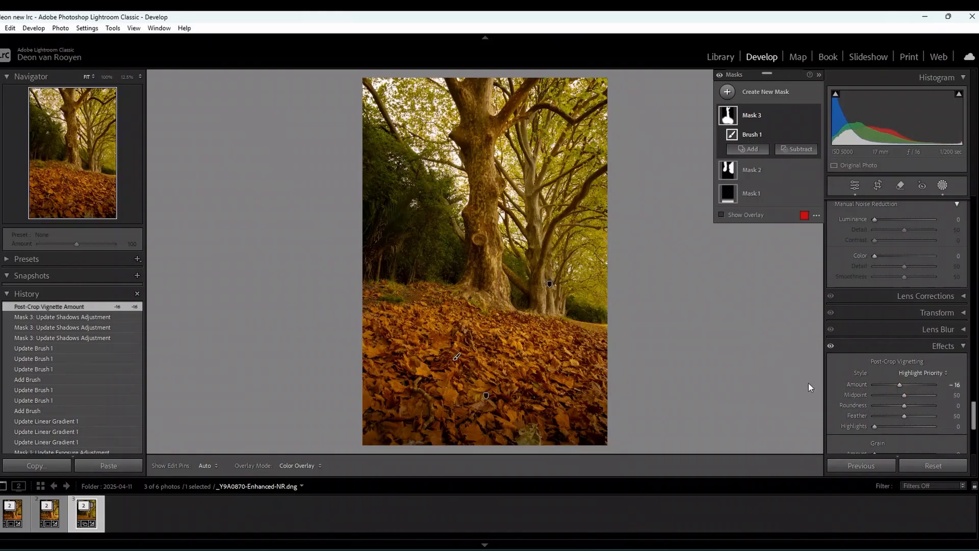